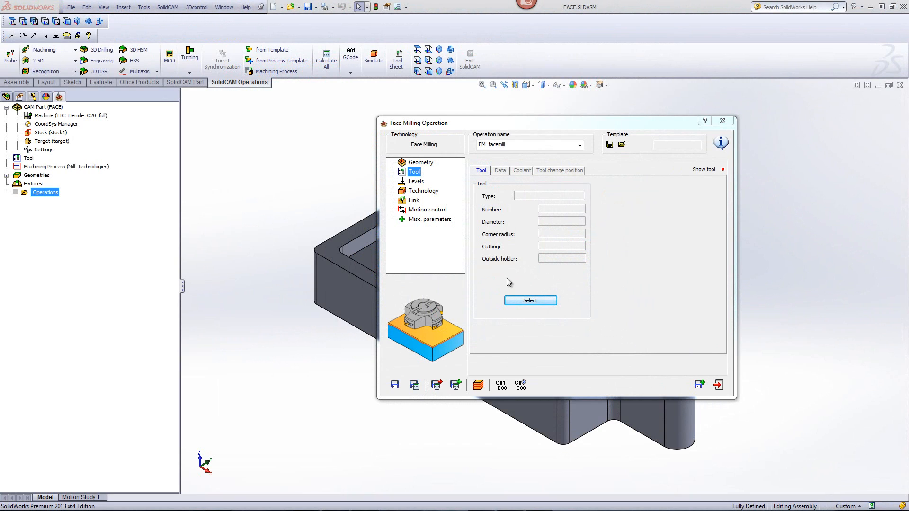
- Add a new face mill to the tool list and set its diameter to 125 mm
click(528, 302)
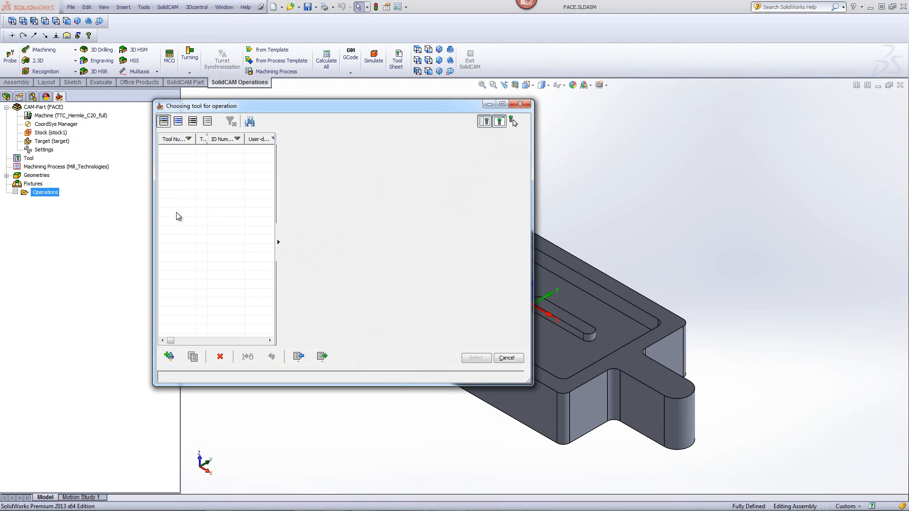
click(169, 356)
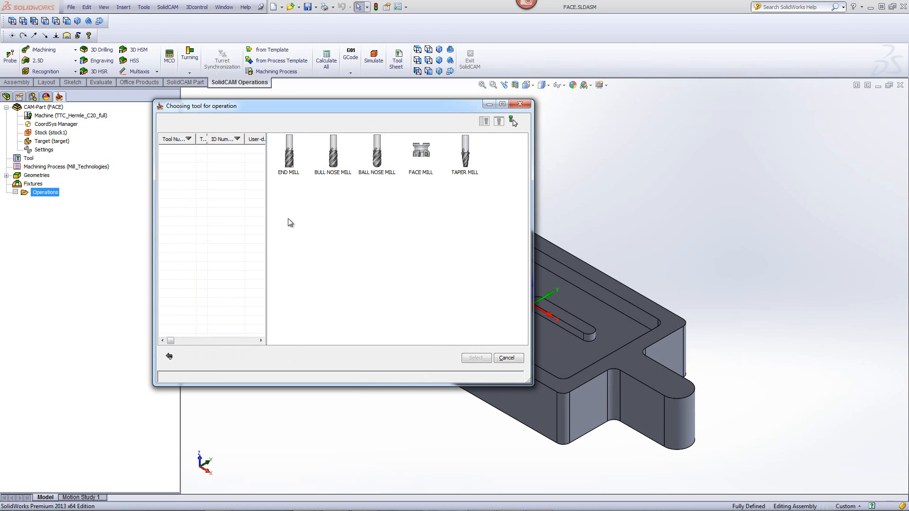
click(422, 160)
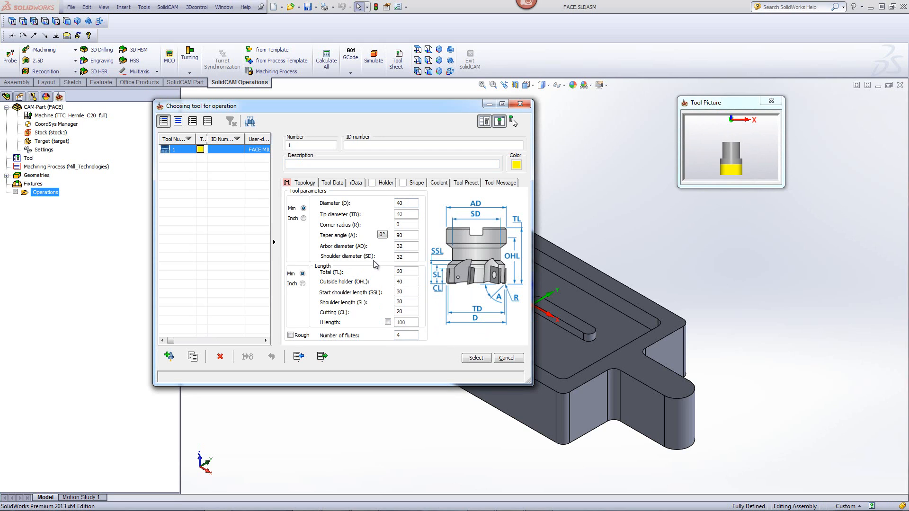
click(406, 204)
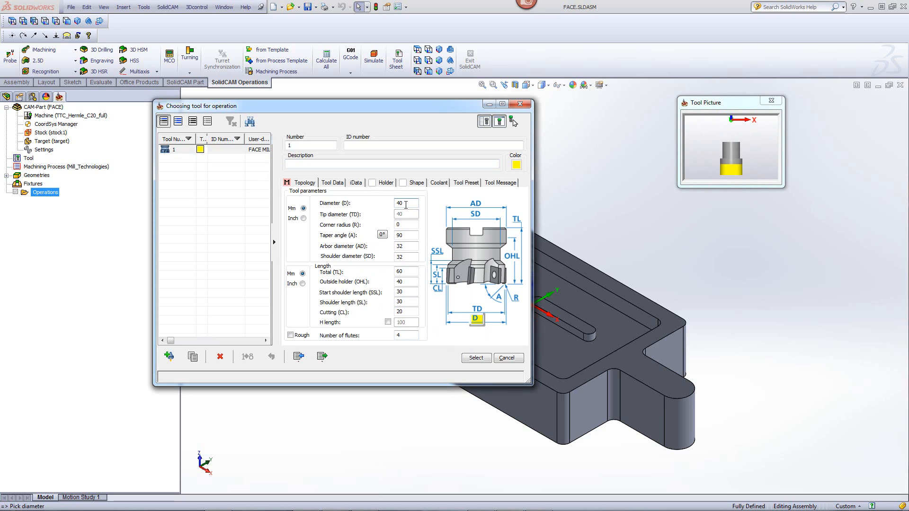
double_click(405, 205)
text(125)
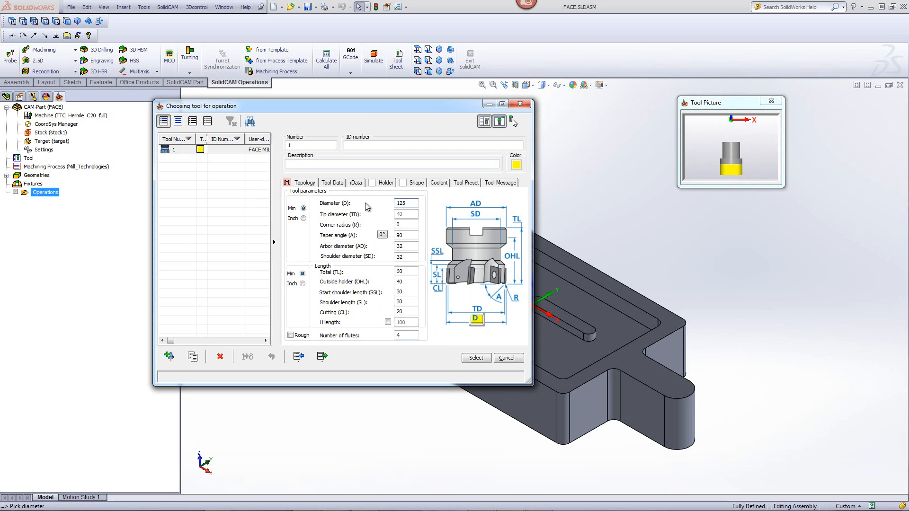
click(401, 226)
click(590, 222)
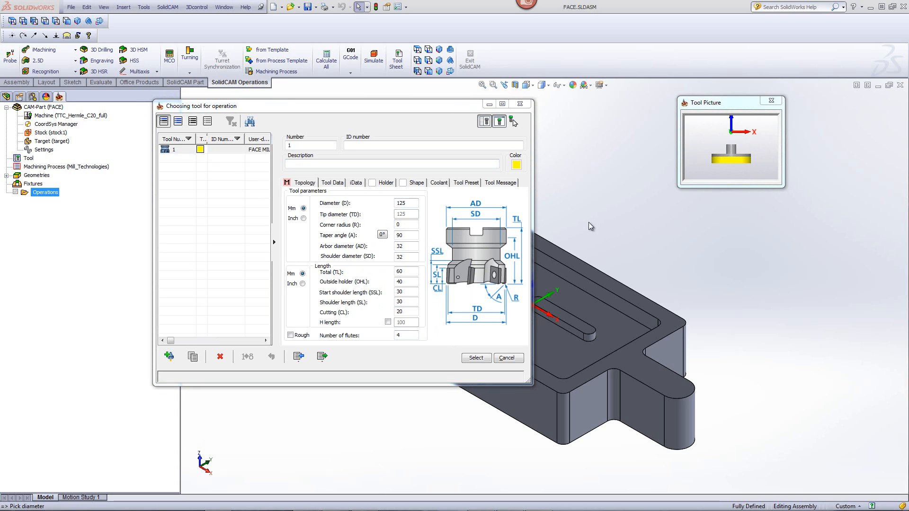
- Try a 45° taper angle on the face mill and return it to 90°
click(407, 224)
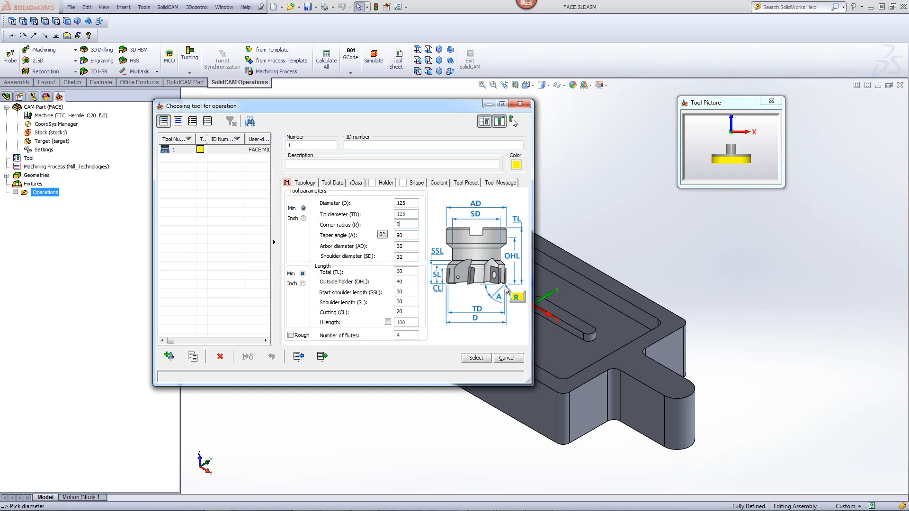
click(414, 236)
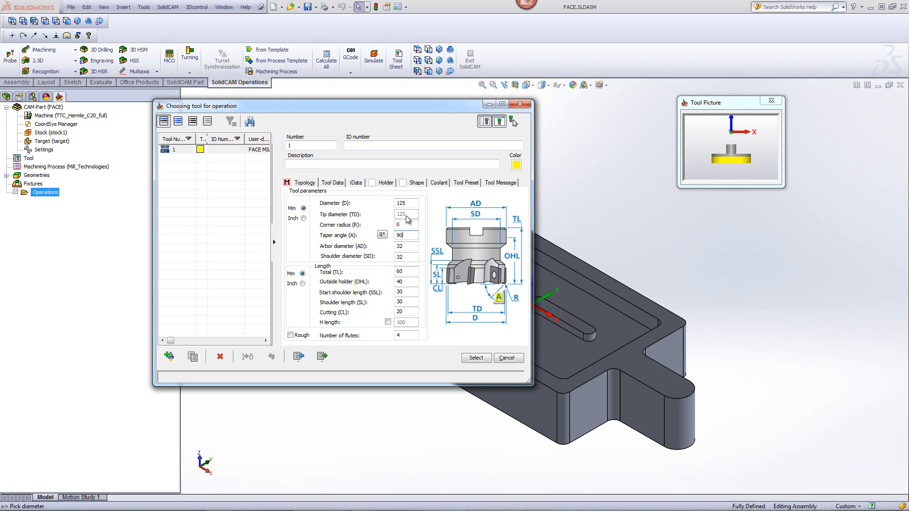
double_click(402, 235)
text(45)
click(406, 224)
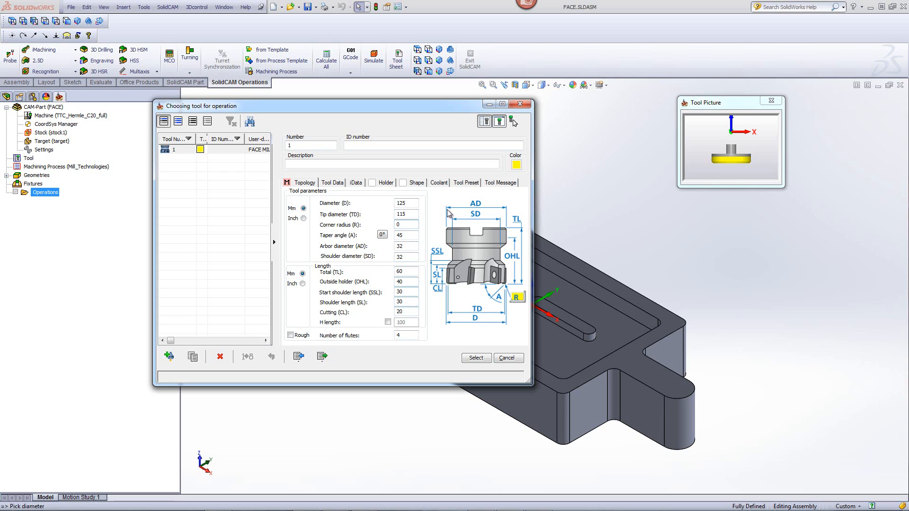
click(402, 238)
text(90)
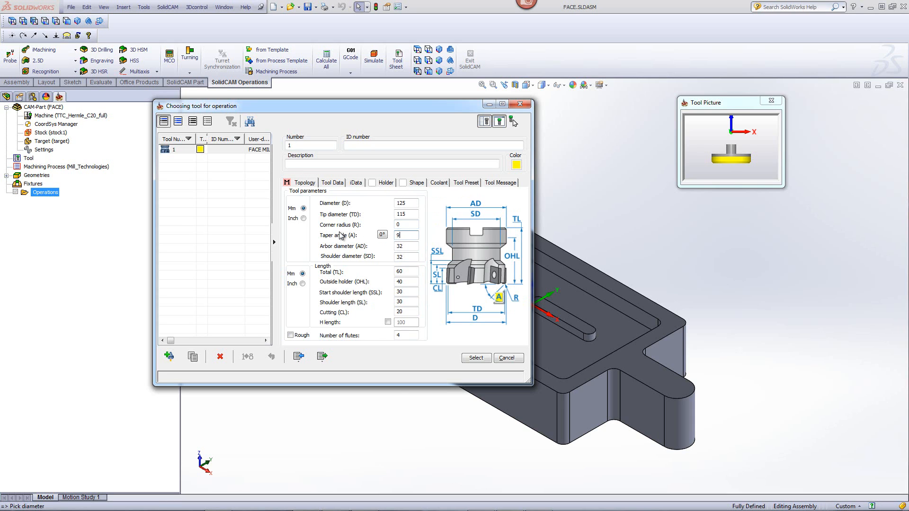
- Set both the arbor diameter and the shoulder diameter of the face mill to 80 mm
click(409, 249)
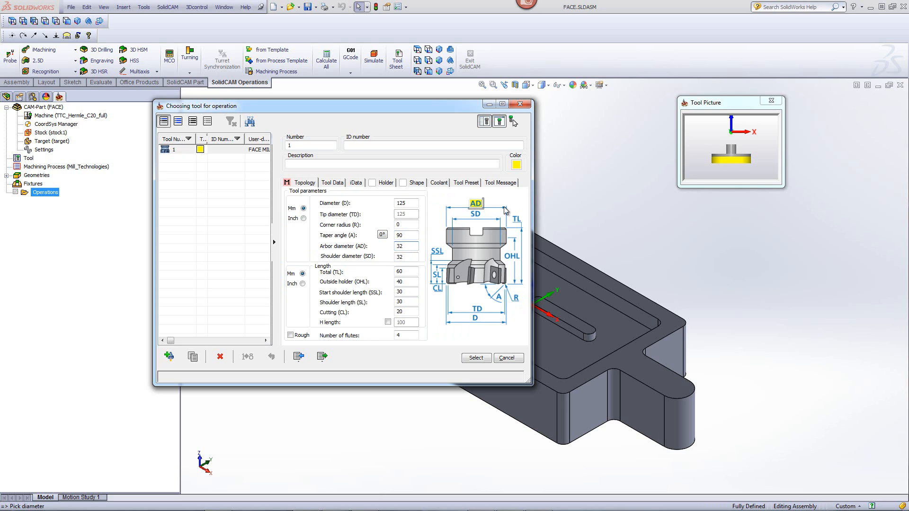
double_click(407, 247)
text(80)
click(409, 258)
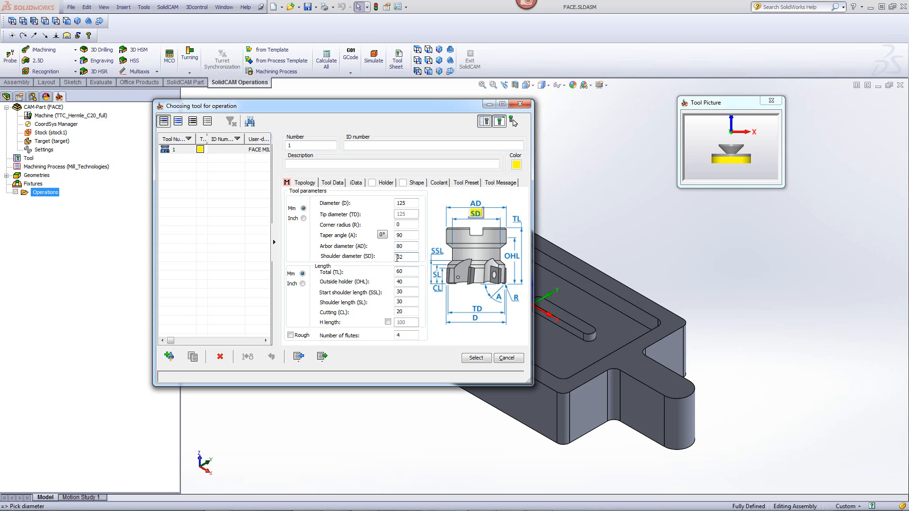
key(BackSpace)
key(BackSpace)
text(80)
key(Tab)
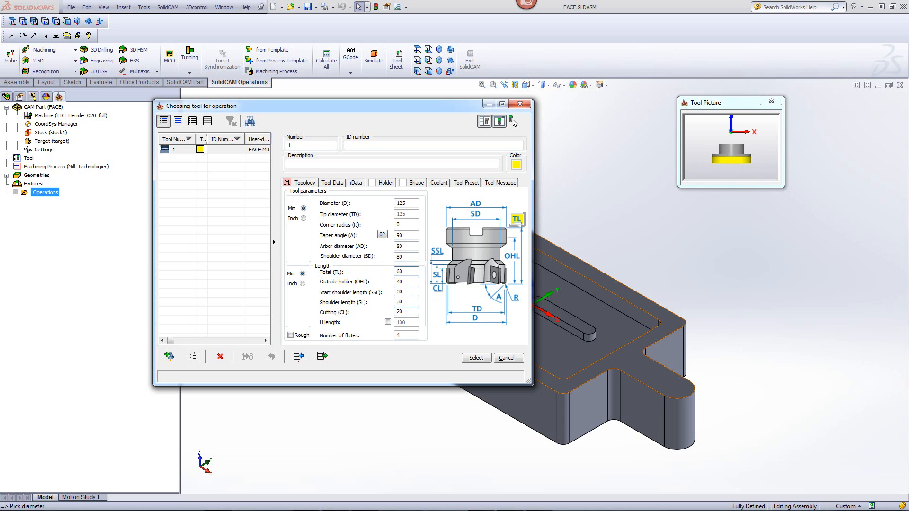
- Set the face mill's Feed XY to 1000 and Feed Z to 300, and assign the tool to the operation
click(334, 183)
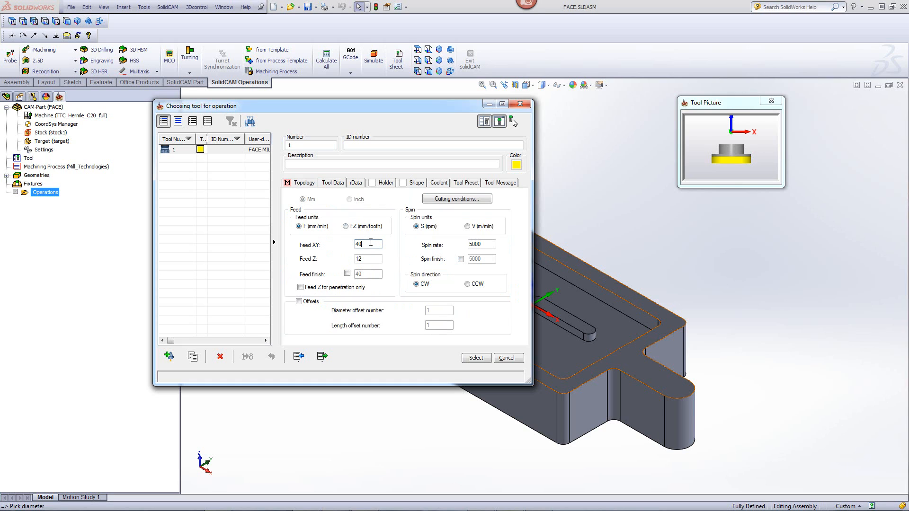
click(485, 244)
drag(365, 245, 334, 244)
text(1000)
click(366, 261)
drag(366, 260, 340, 260)
text(300)
click(483, 243)
click(476, 358)
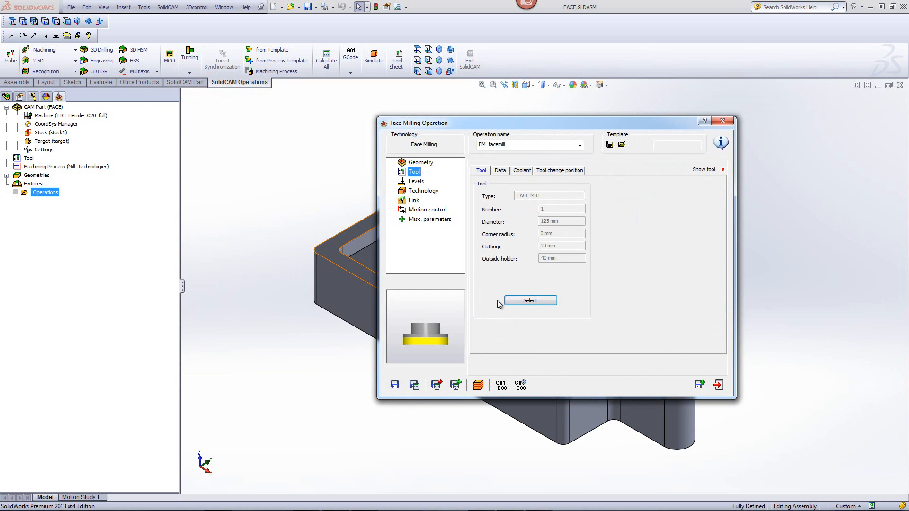
- Add a new end mill to the tool list with a diameter and arbor diameter of 12 mm
click(518, 302)
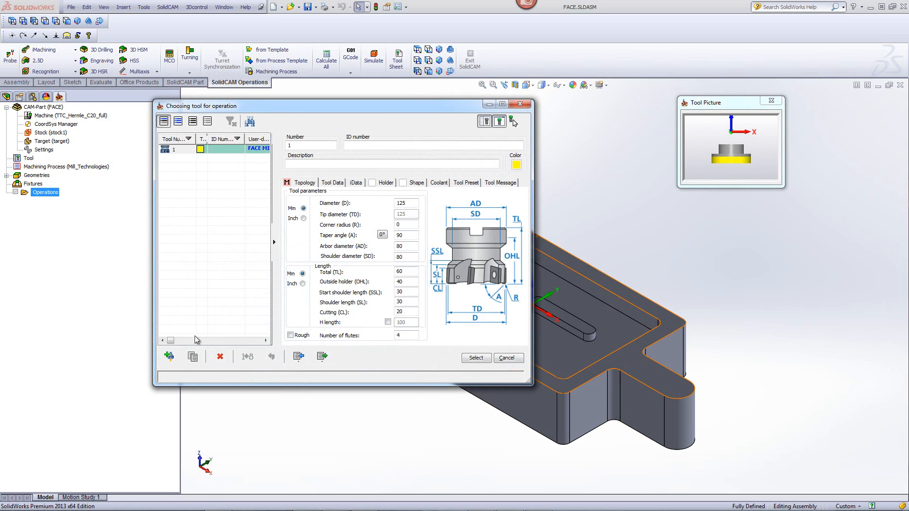
click(171, 359)
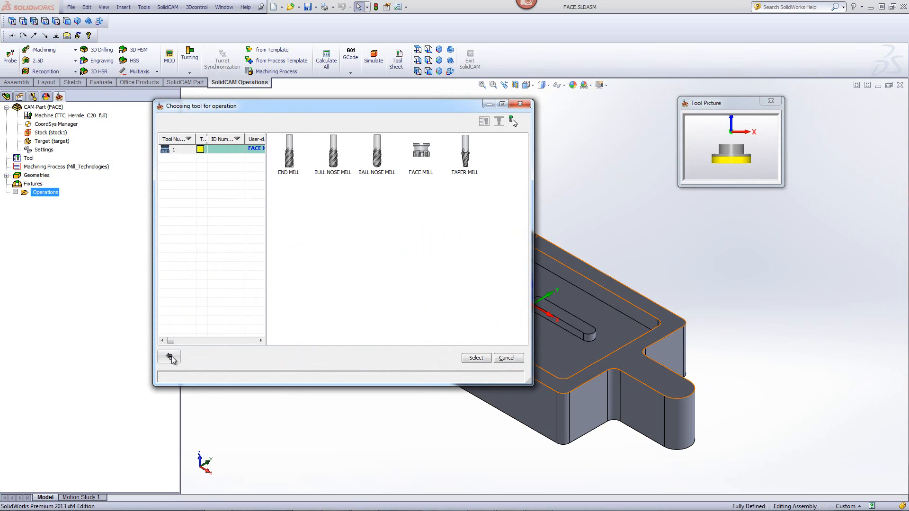
click(289, 163)
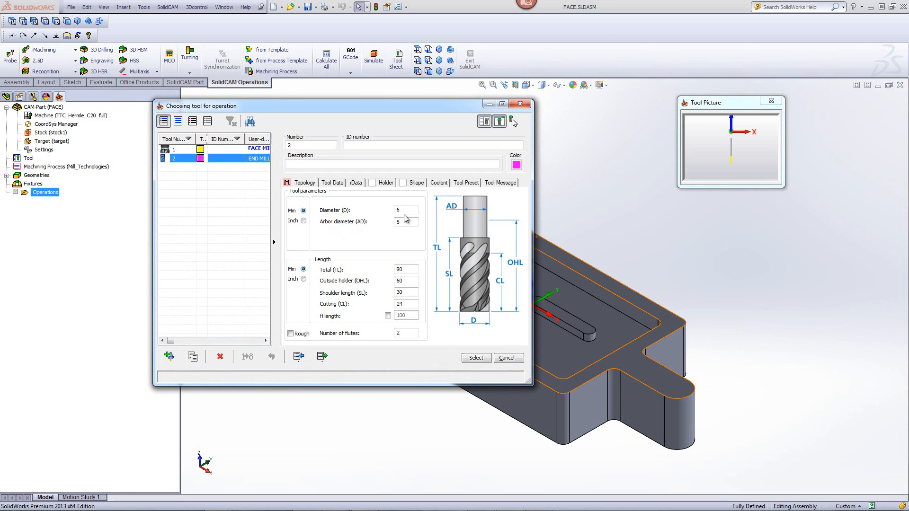
click(406, 210)
text(12)
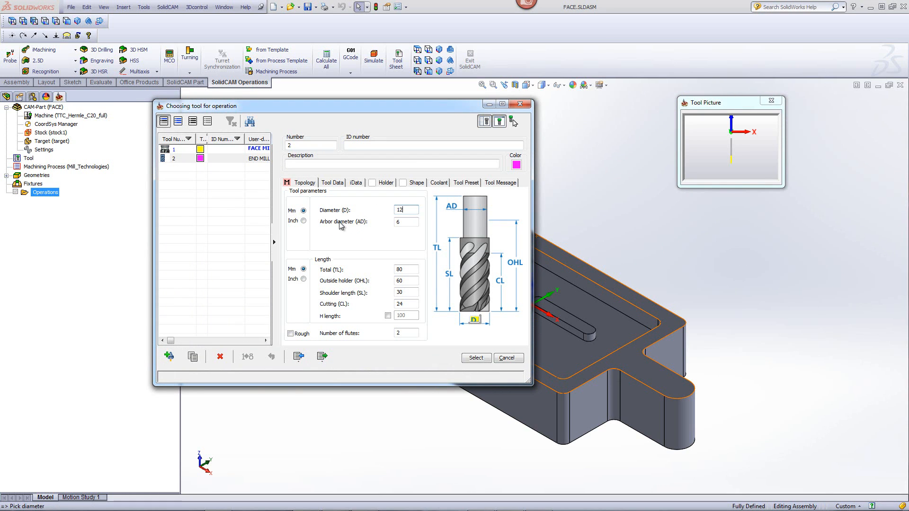
click(406, 222)
text(12)
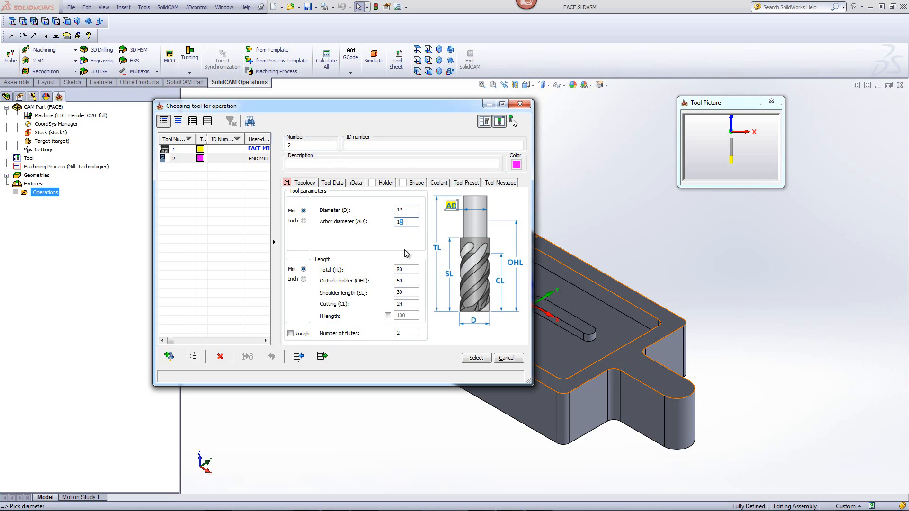
- Review the end mill's length and feed parameters and assign it to the face milling operation
click(406, 270)
click(406, 281)
click(406, 293)
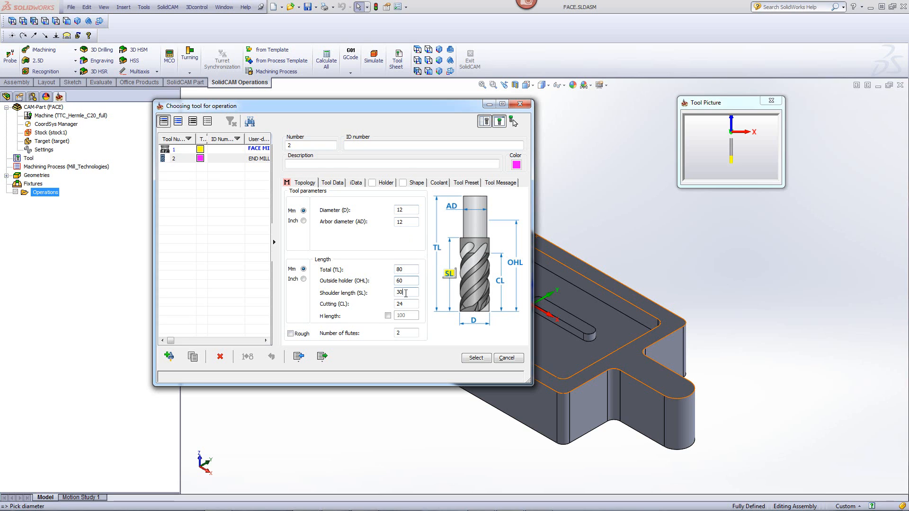
click(406, 304)
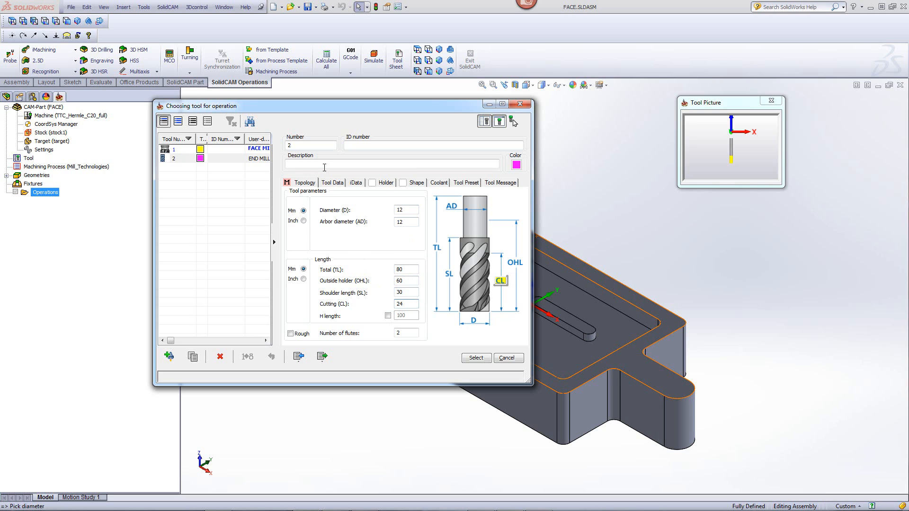
click(332, 183)
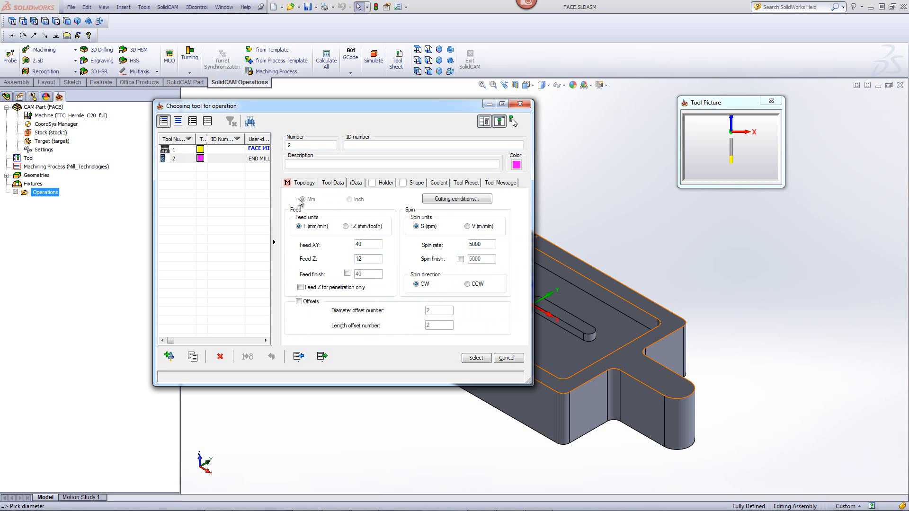
click(301, 184)
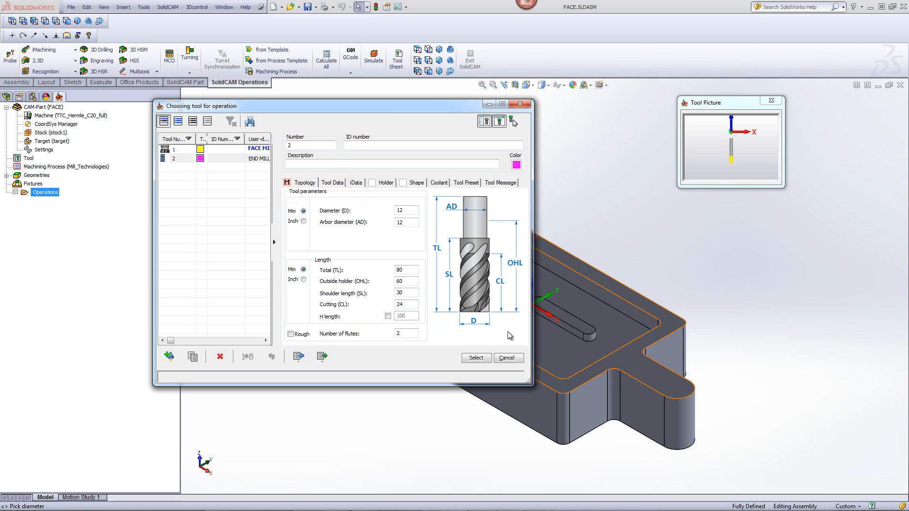
click(476, 359)
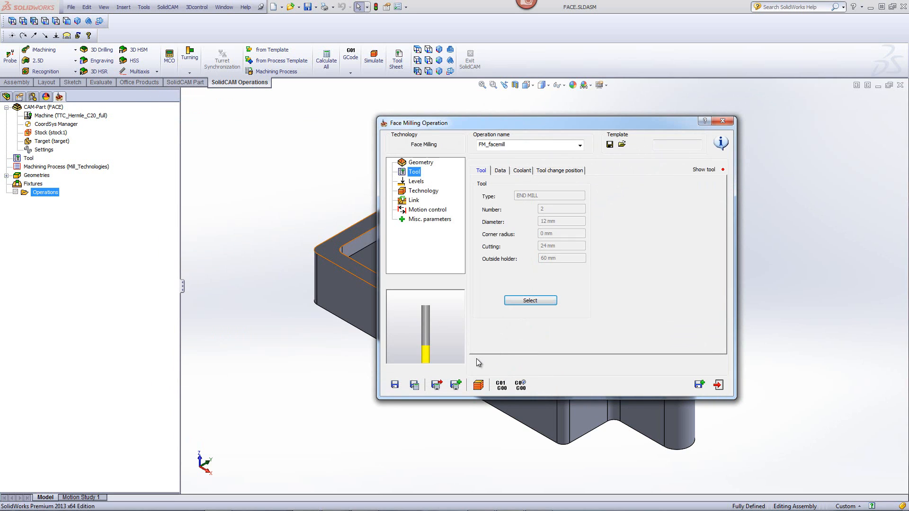
- Define the operation's upper milling level by picking the top face of the transparent stock box
click(417, 182)
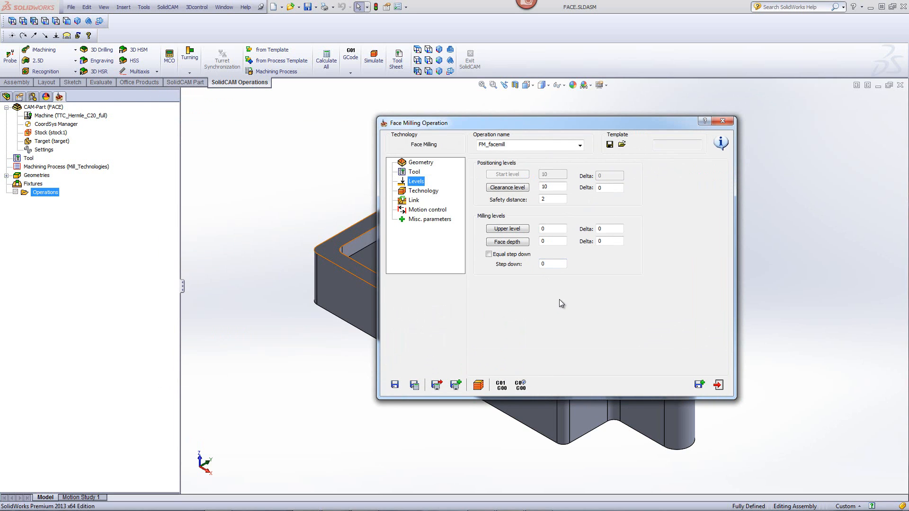
click(549, 228)
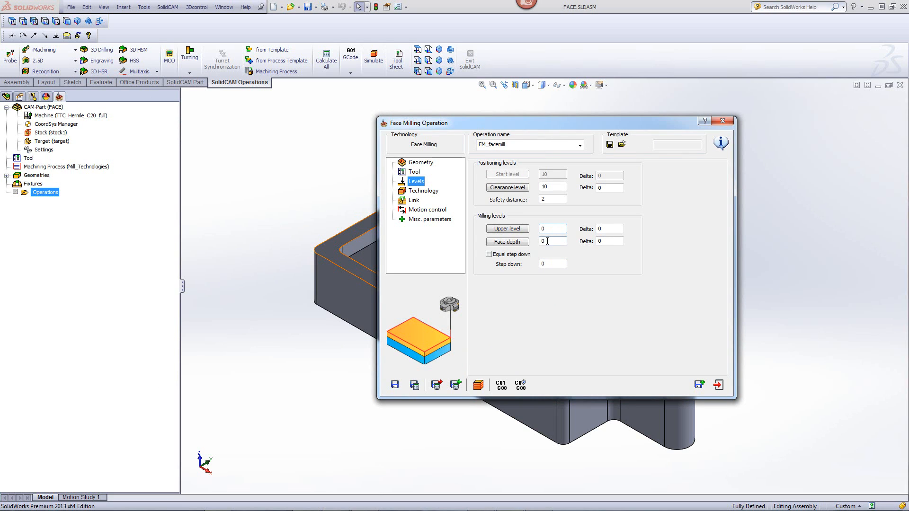
click(547, 241)
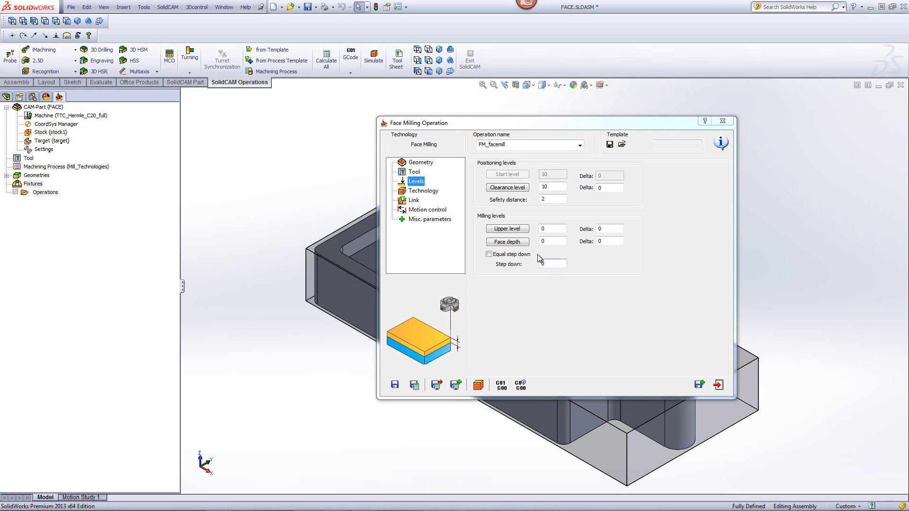
drag(547, 230, 535, 230)
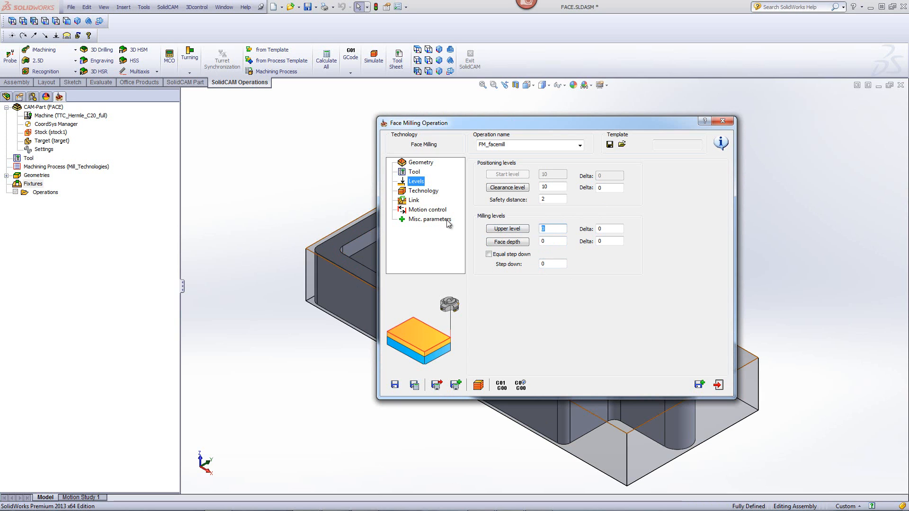
click(504, 228)
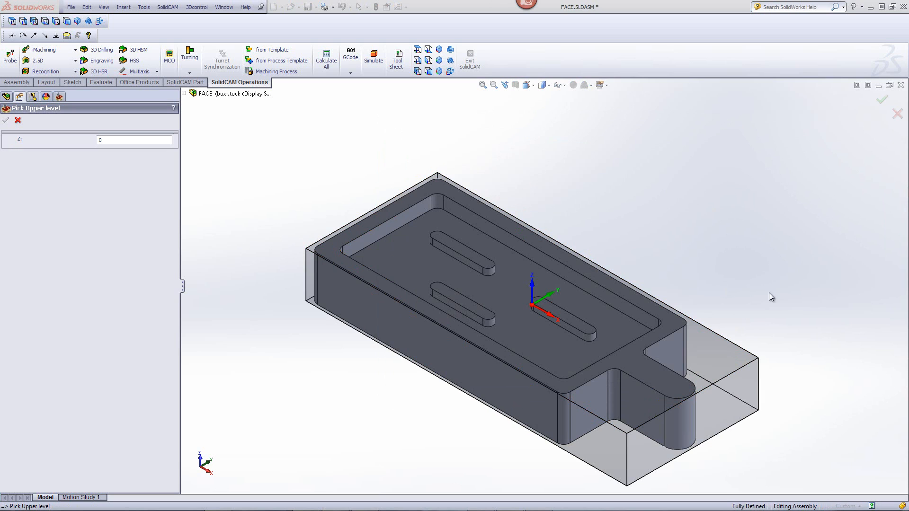
click(726, 344)
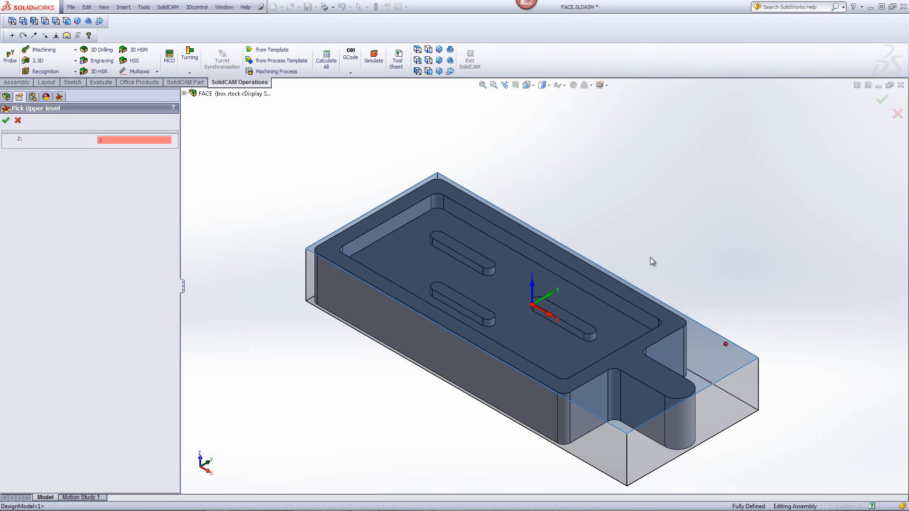
click(5, 121)
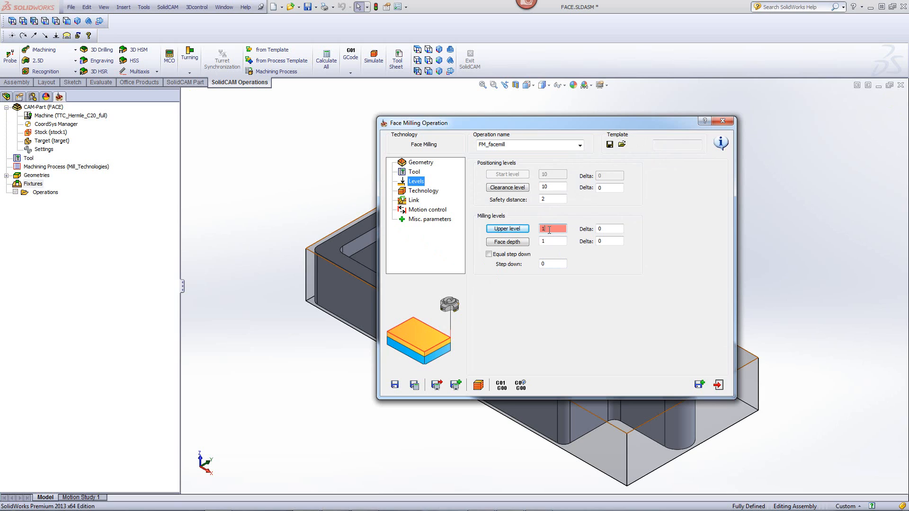
- Define the face depth by picking a corner point on the inner rim of the part's top face
click(510, 246)
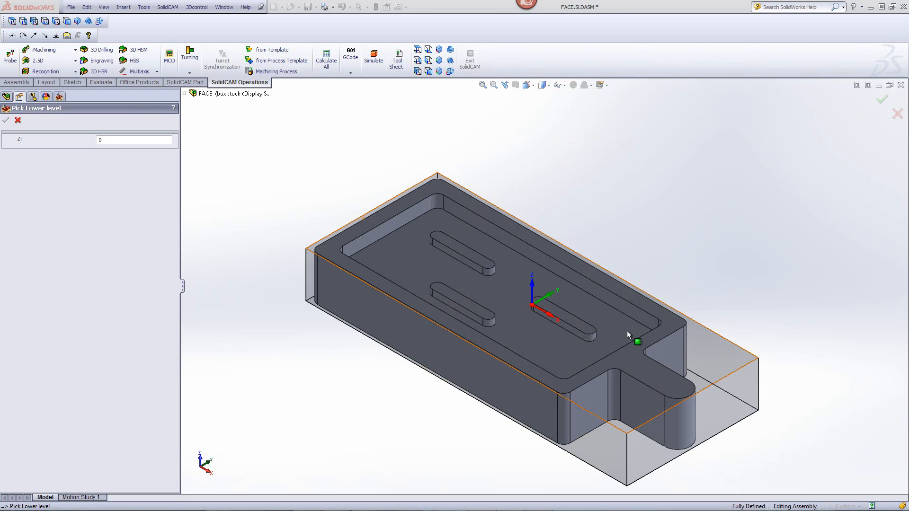
click(658, 326)
click(658, 325)
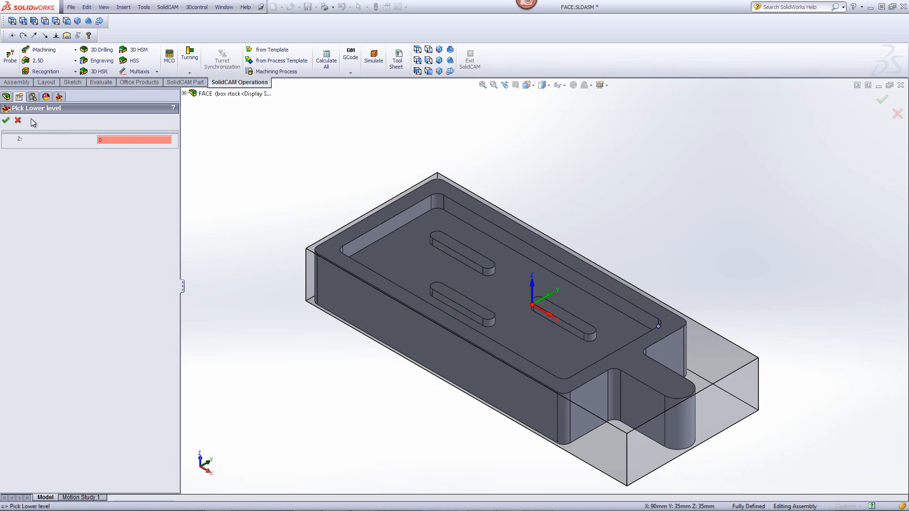
click(6, 121)
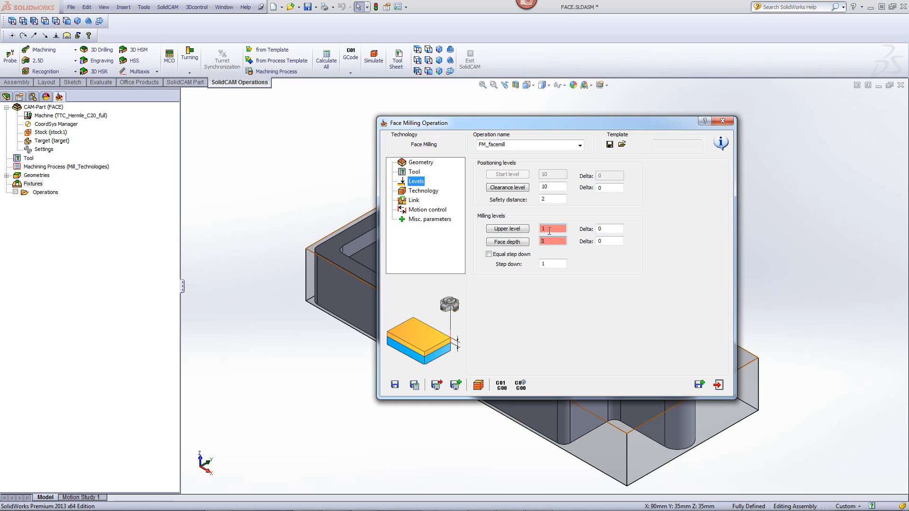
- Switch the equal step down option of the milling levels on and off again
click(554, 264)
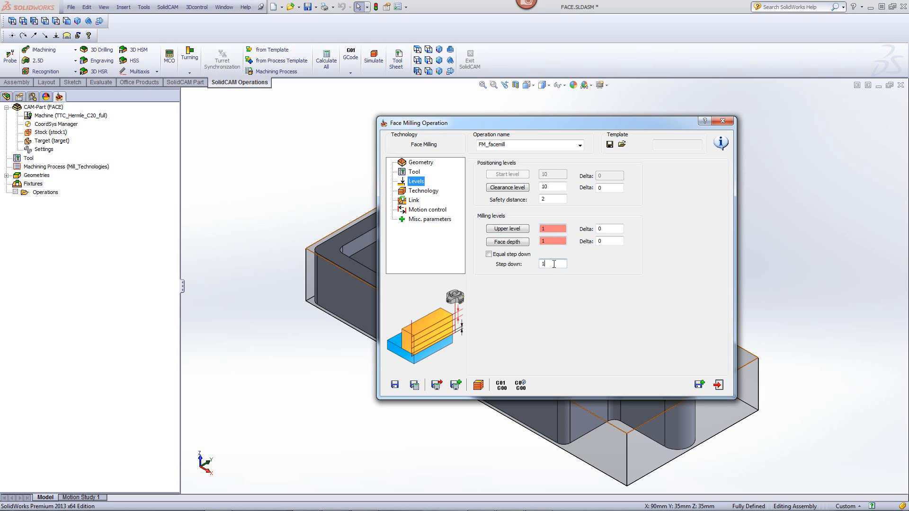
click(490, 255)
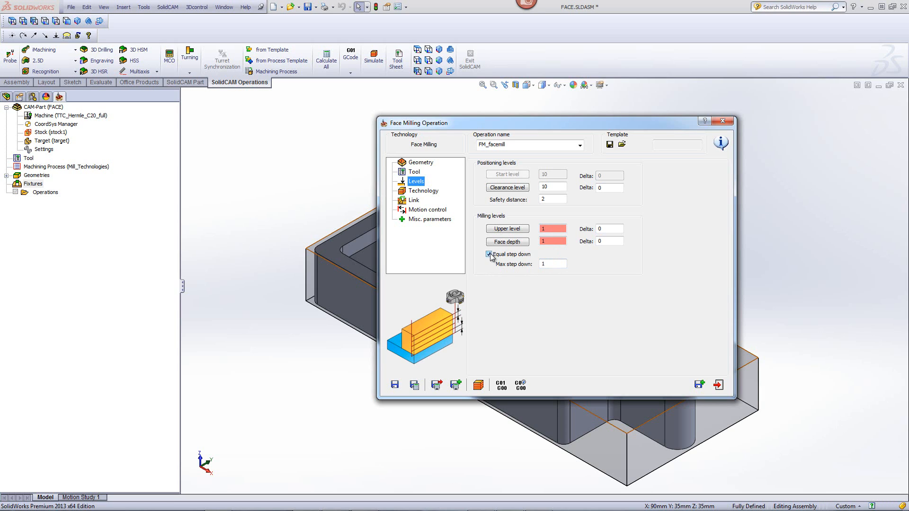
click(490, 255)
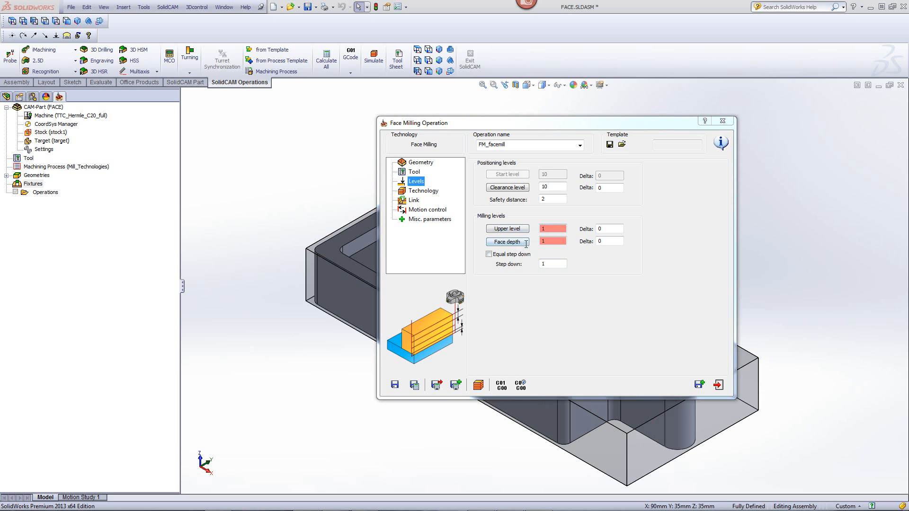
- Try a face depth delta of -0.1, then reset the delta to 0
click(607, 239)
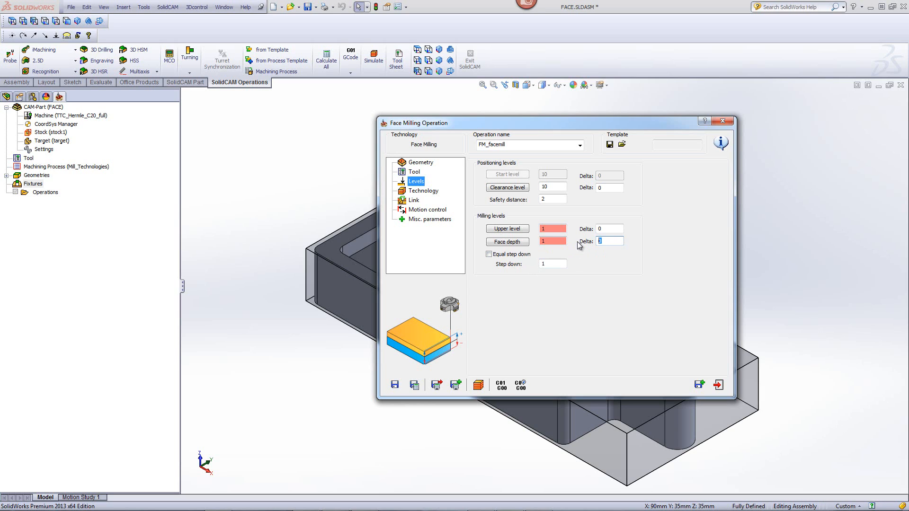
text(-.1)
click(552, 241)
drag(617, 241, 574, 242)
text(0)
- Override the face depth with a manual value of 1.1, then restore the level picked from the model
click(556, 240)
text(.1)
click(500, 242)
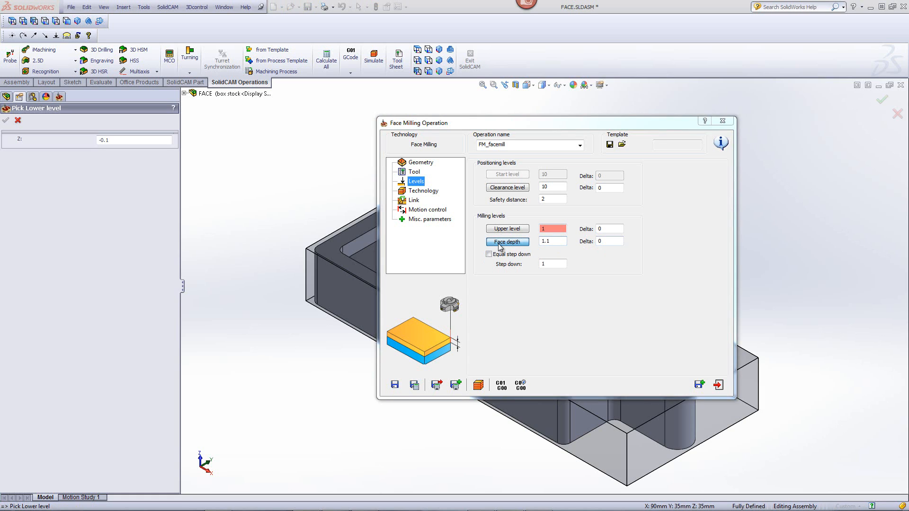
click(662, 277)
click(603, 244)
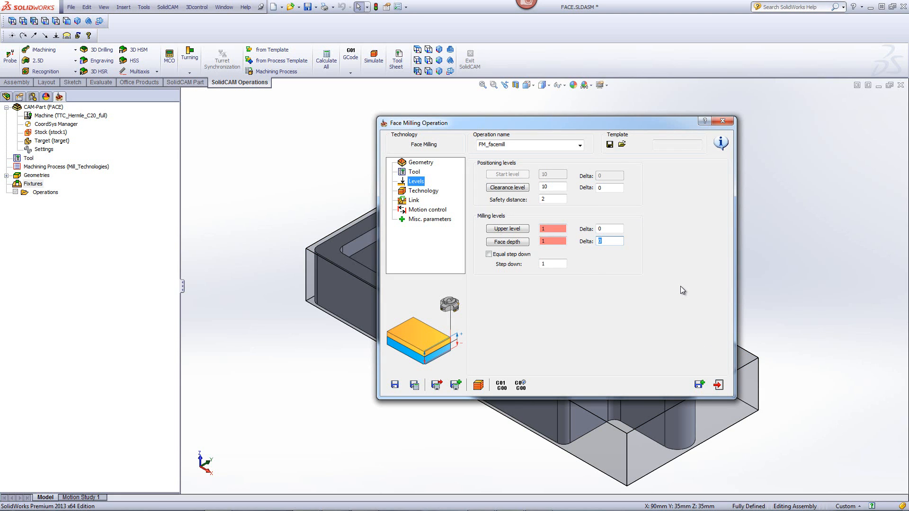
- Try face depth deltas of -0.1 and 0.1, then reset the delta to 0
text(-.1)
drag(611, 243, 573, 245)
text(.1)
drag(619, 243, 588, 246)
text(0)
click(609, 229)
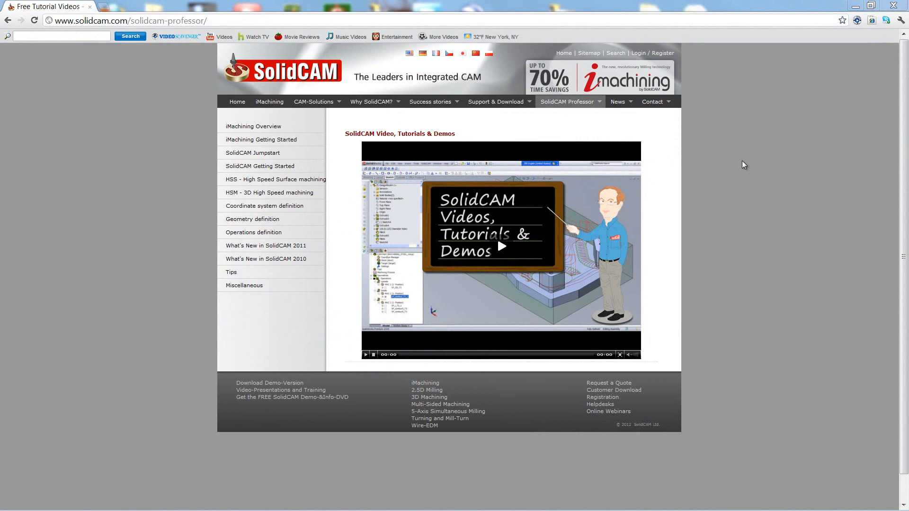
- Switch to the SolidCAM website in the browser and display the SolidCAM Professor tutorial topics
mouse_move(576, 108)
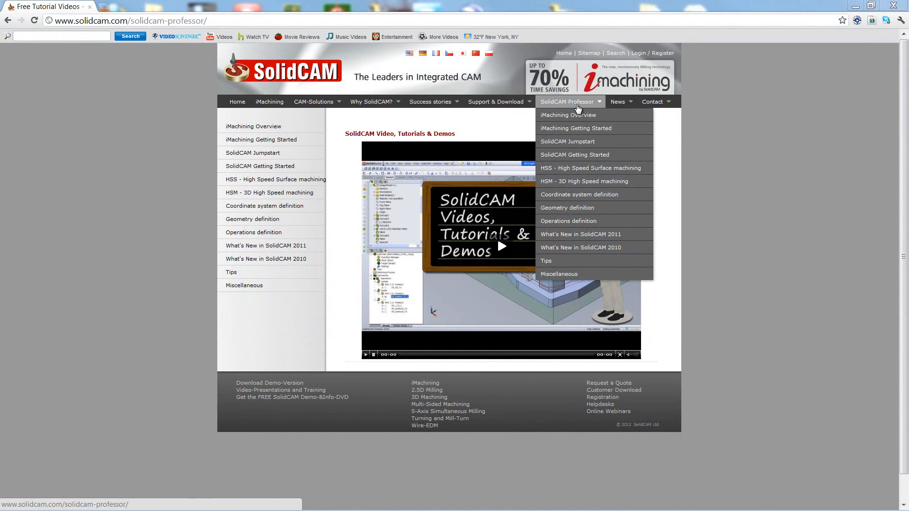